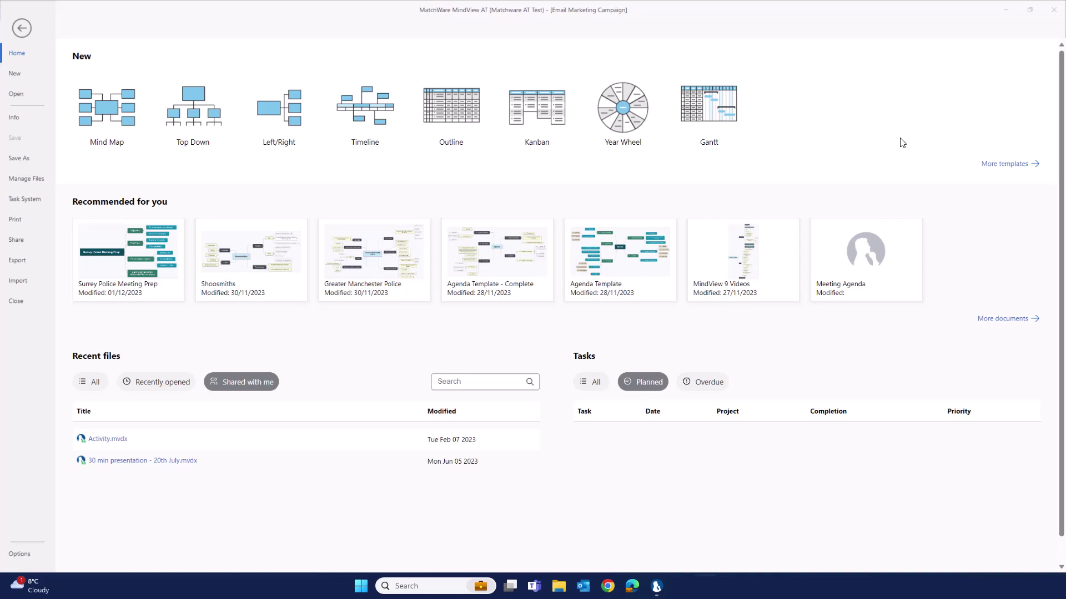
pyautogui.click(28, 198)
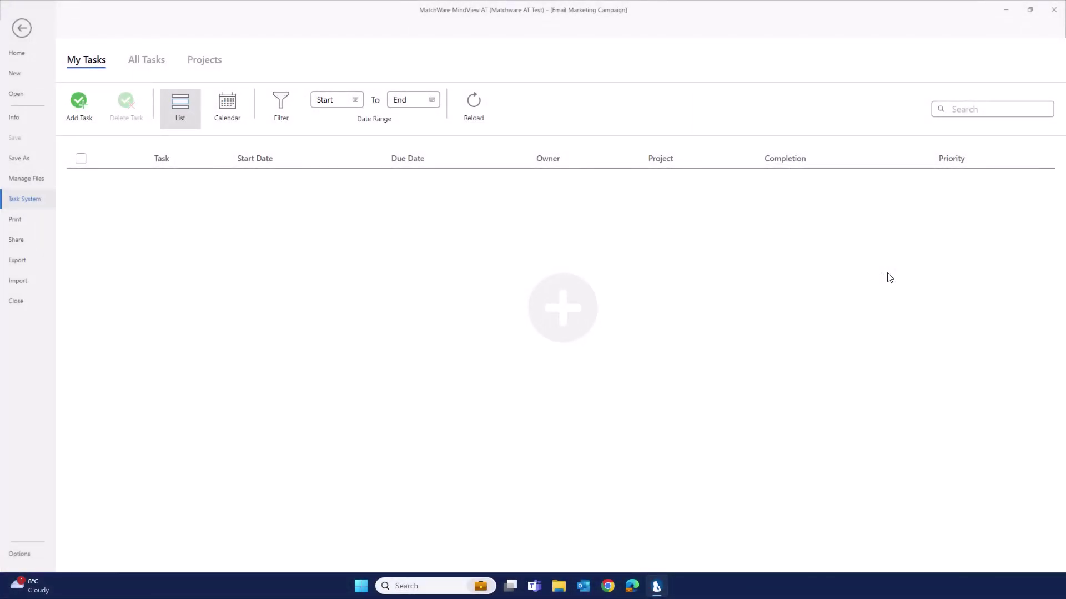
# Create an End of year review task about compiling stakeholder feedback
pyautogui.click(577, 311)
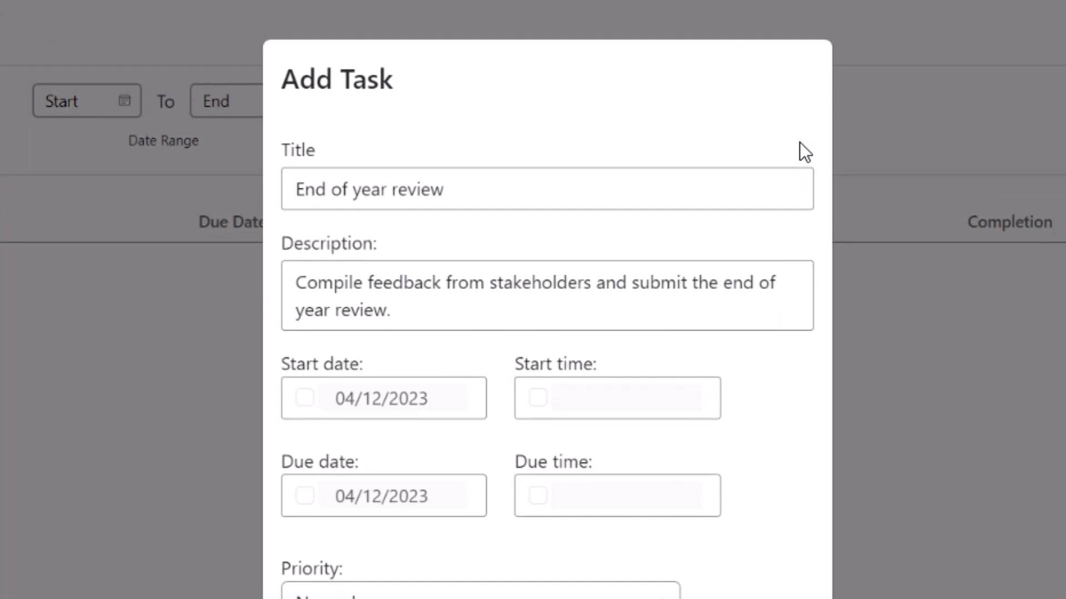
pyautogui.scroll(-6, 800, 142)
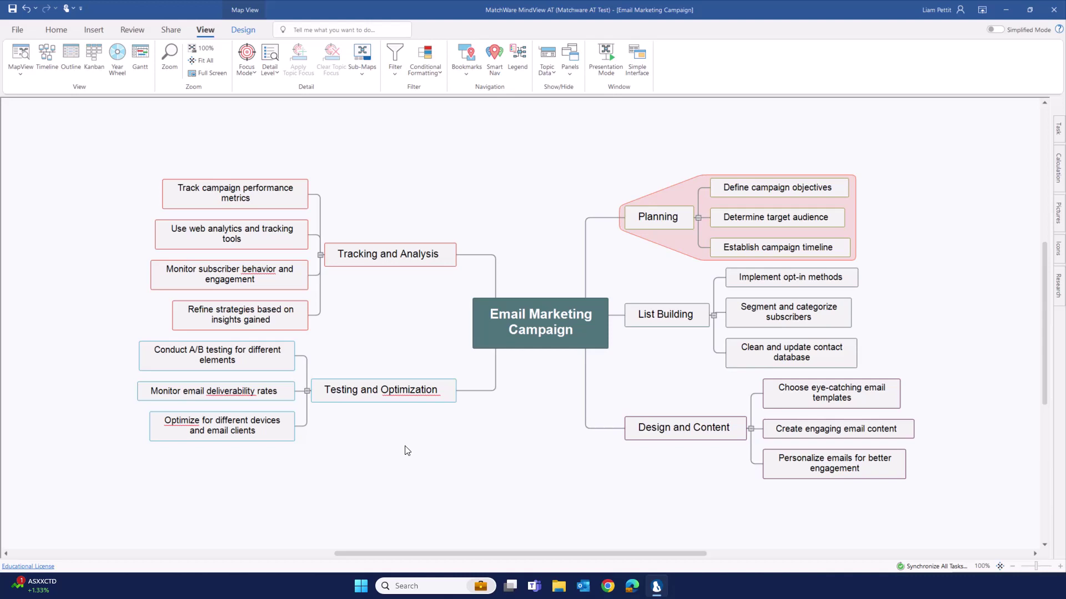
# Review the Define campaign objectives task details, then bring up the My Tasks list
pyautogui.click(777, 189)
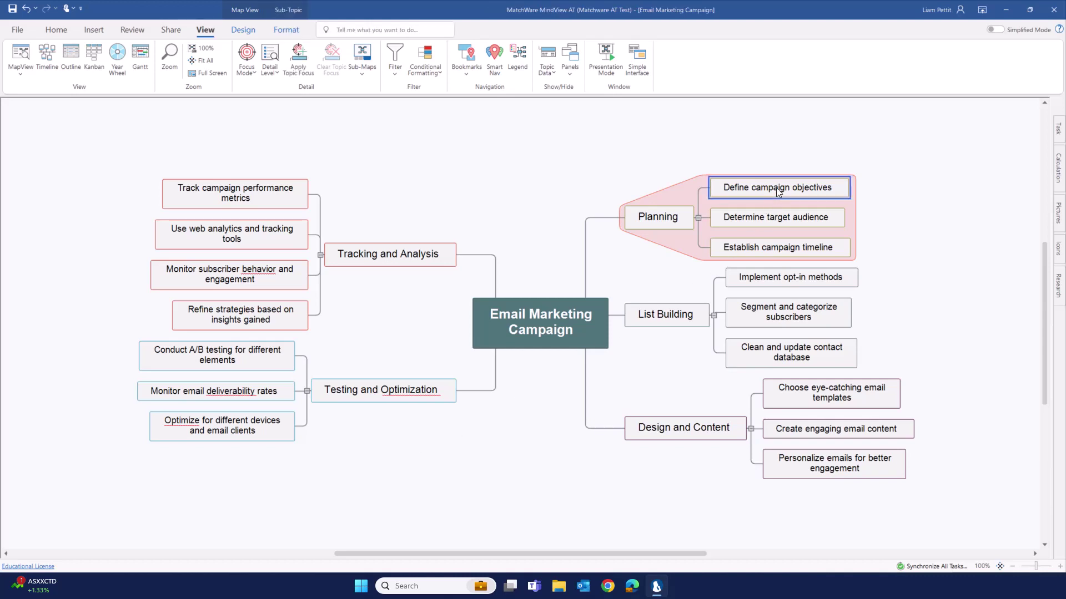
pyautogui.click(1059, 139)
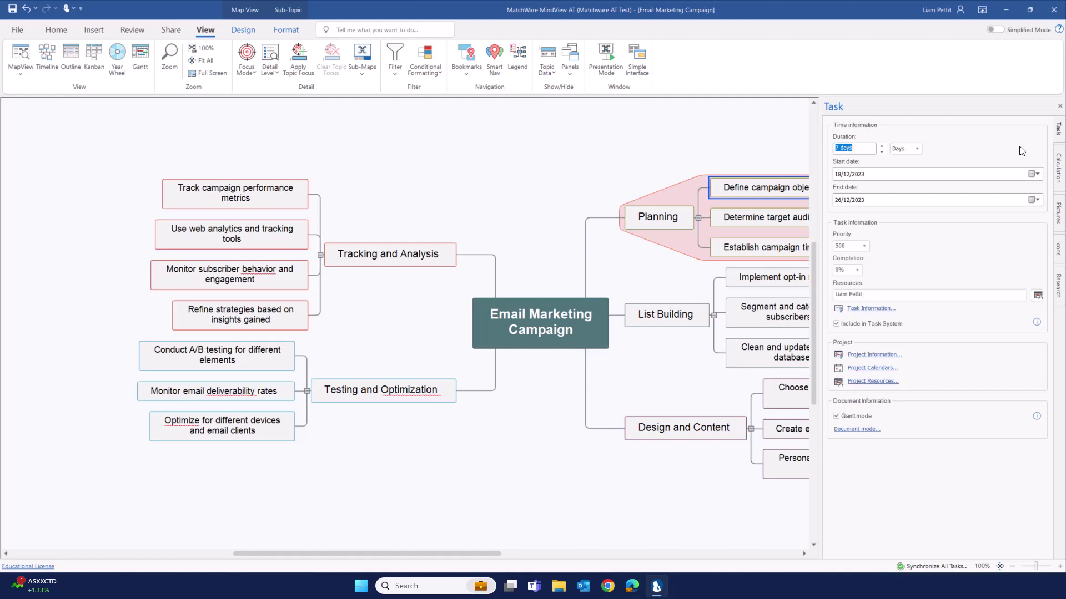
pyautogui.click(870, 308)
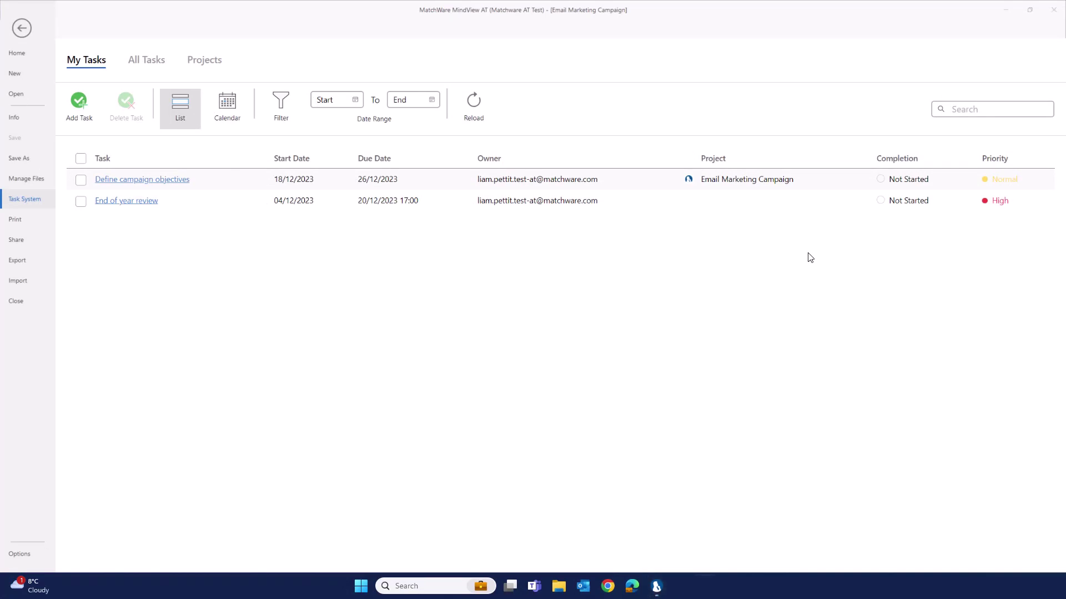
# Back on the map, include Track campaign performance metrics in the Task System
pyautogui.click(22, 27)
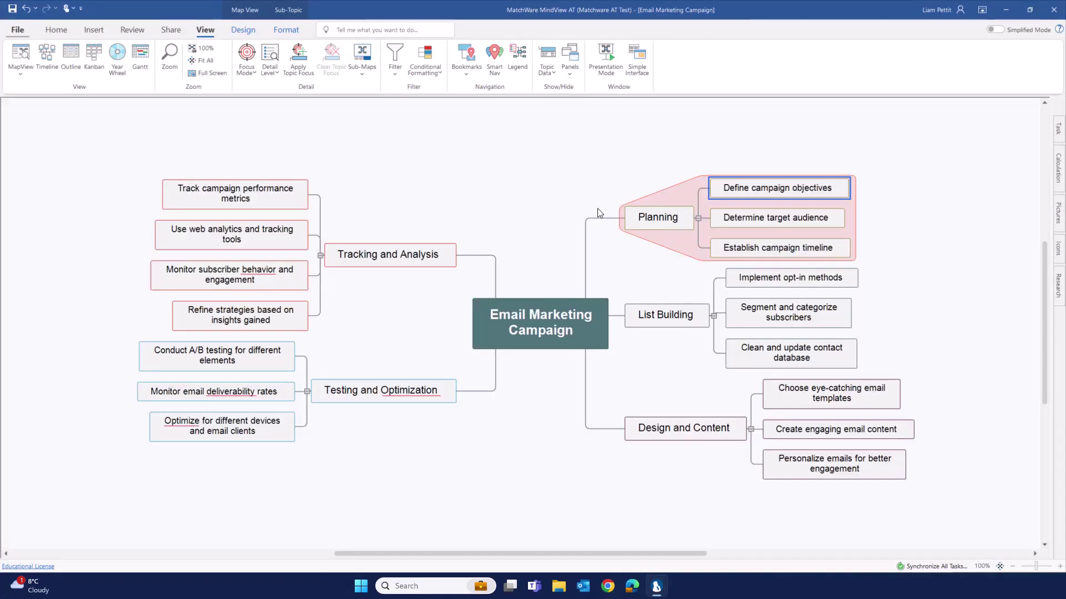
pyautogui.click(576, 179)
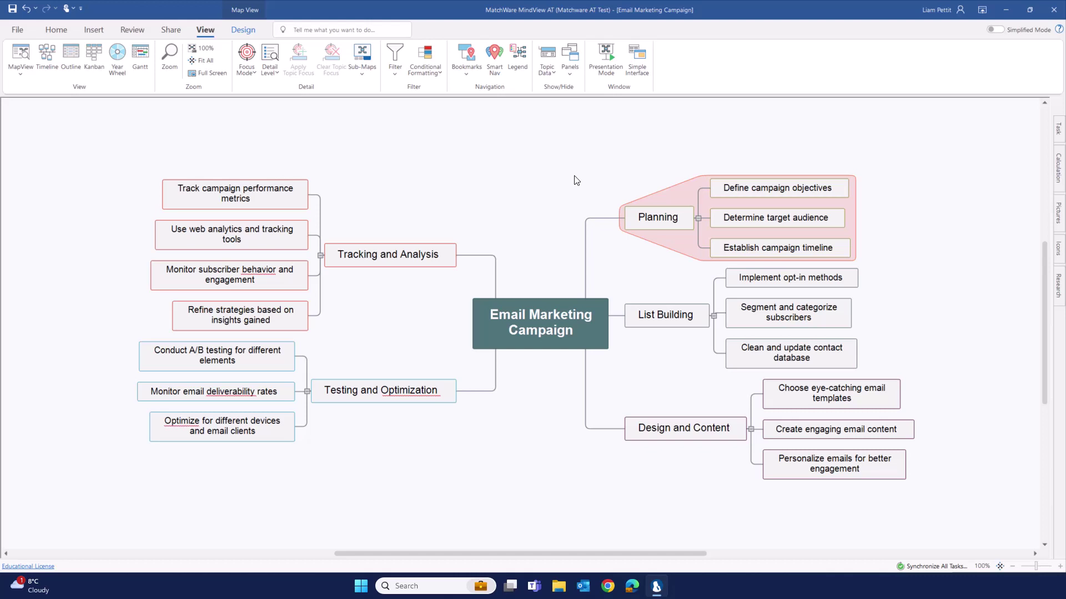
pyautogui.rightClick(254, 191)
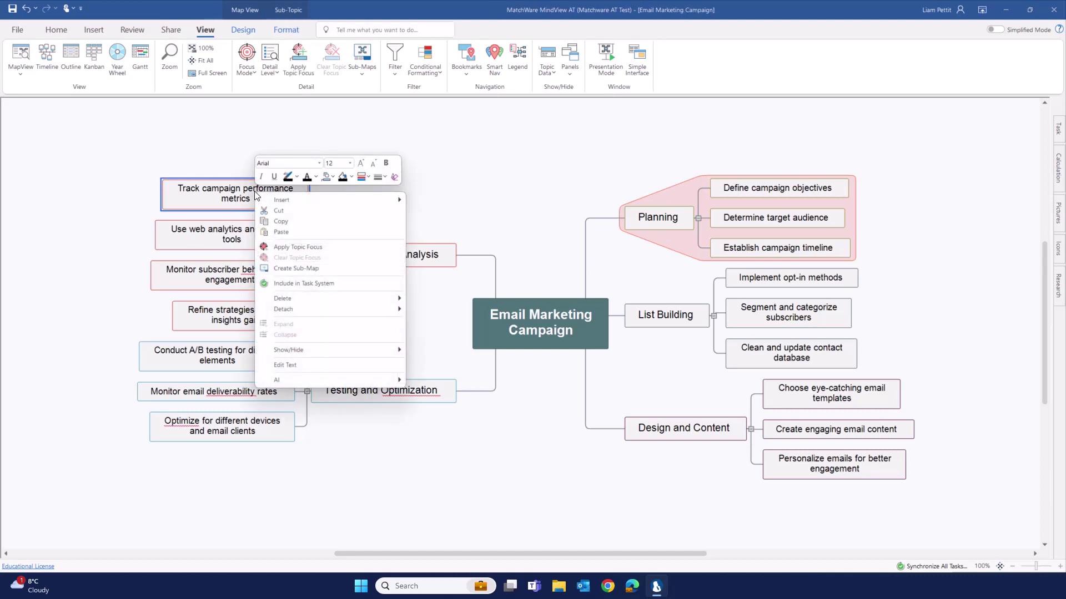
pyautogui.click(334, 284)
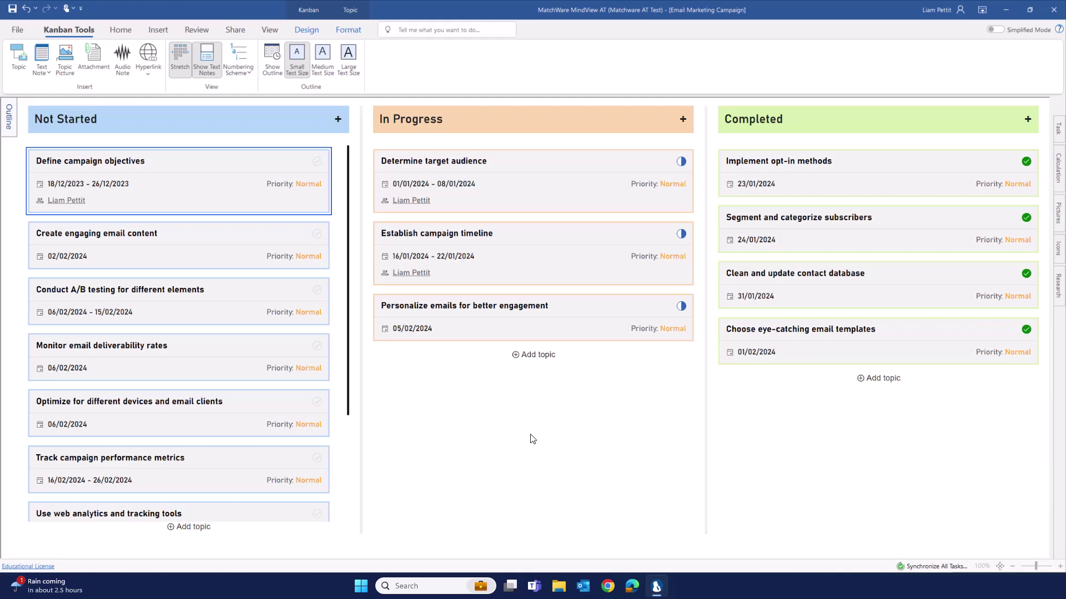
# Include the Create engaging email content card in the Task System
pyautogui.rightClick(221, 233)
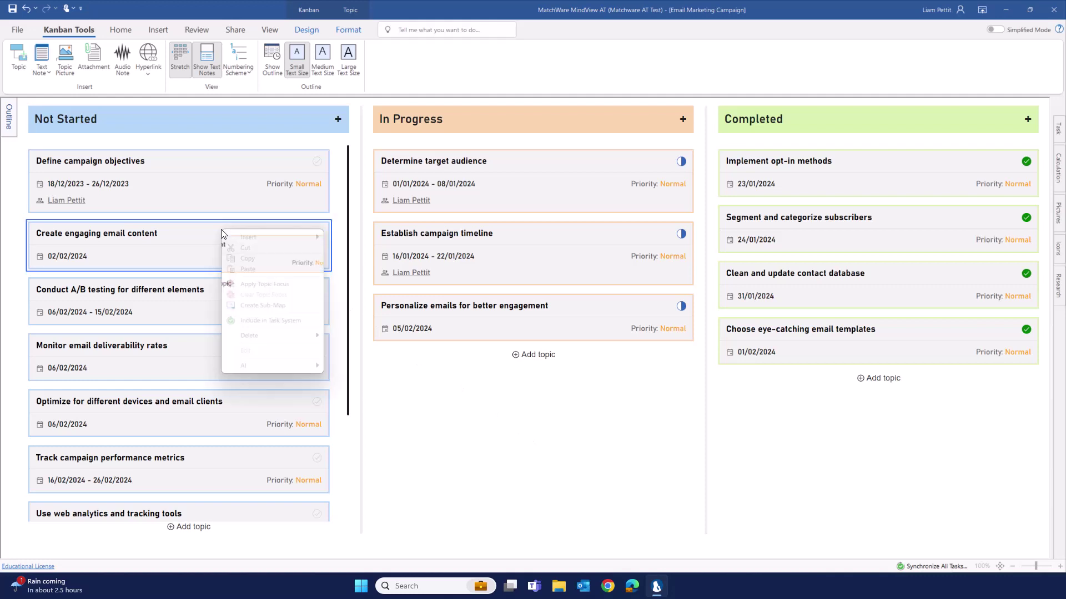
pyautogui.click(282, 321)
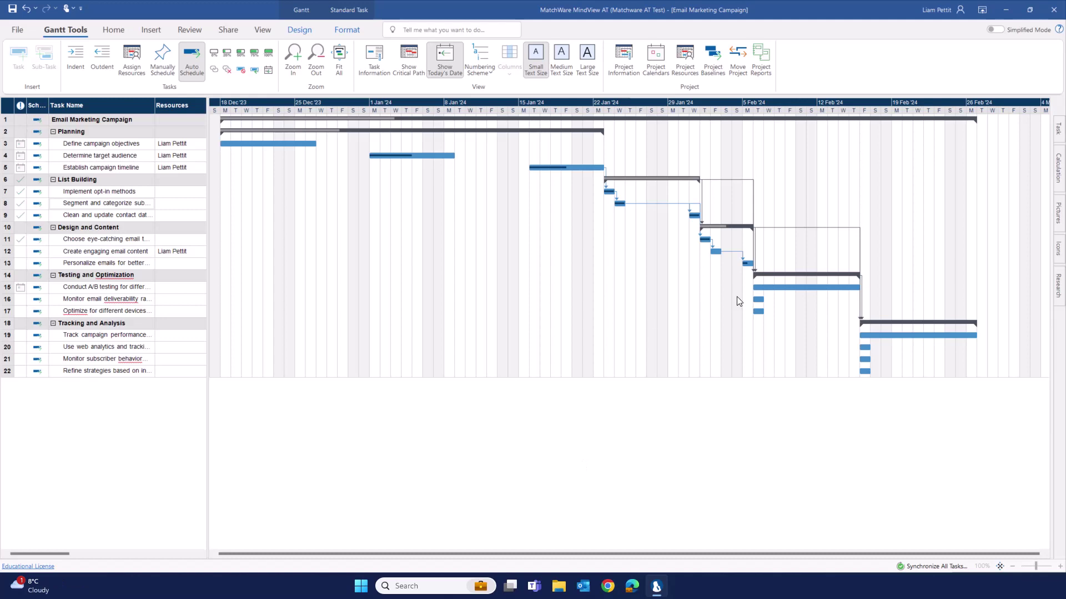
# Include Conduct A/B testing for different elements in the Task System via its Task Information
pyautogui.doubleClick(794, 289)
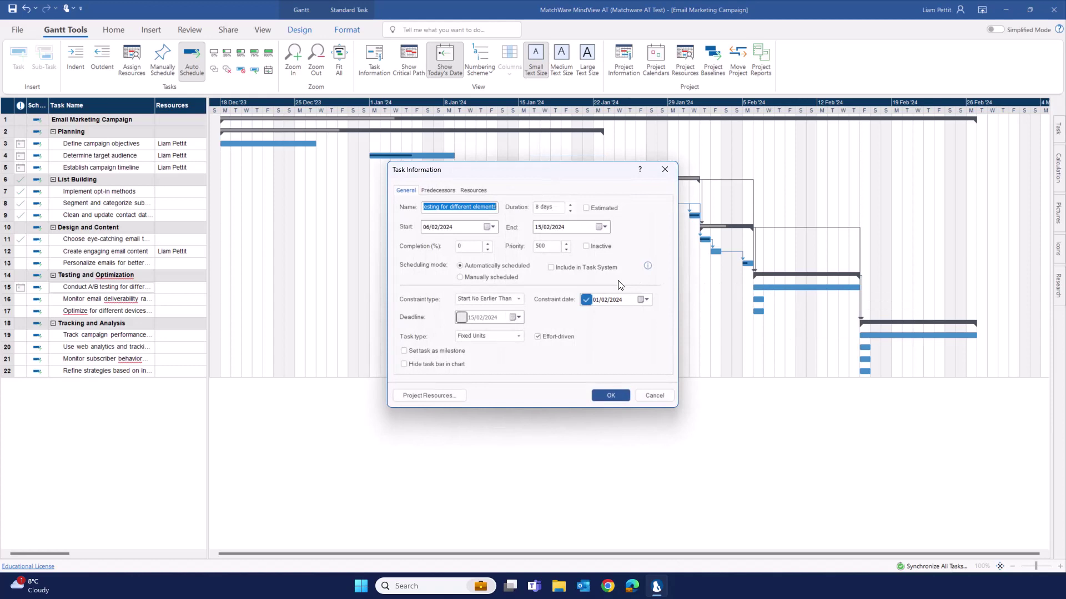
pyautogui.click(551, 267)
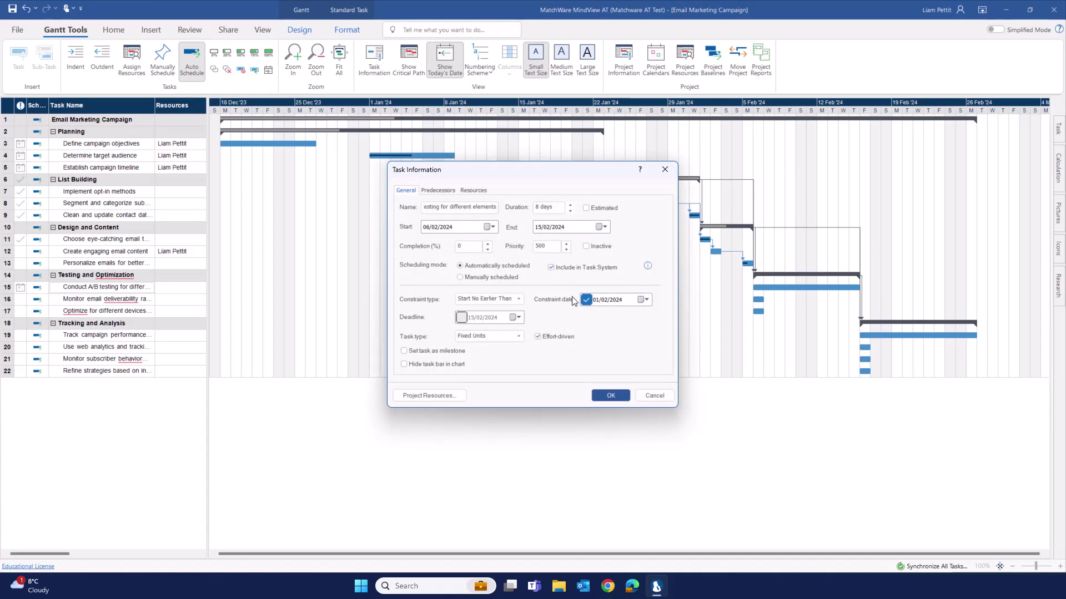
pyautogui.click(610, 396)
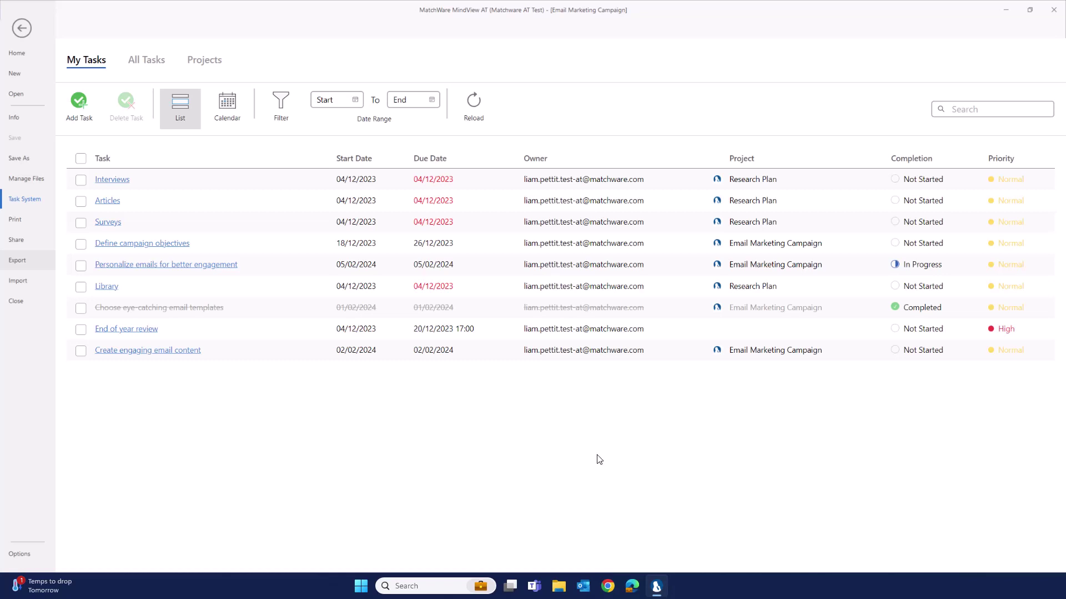
pyautogui.click(276, 122)
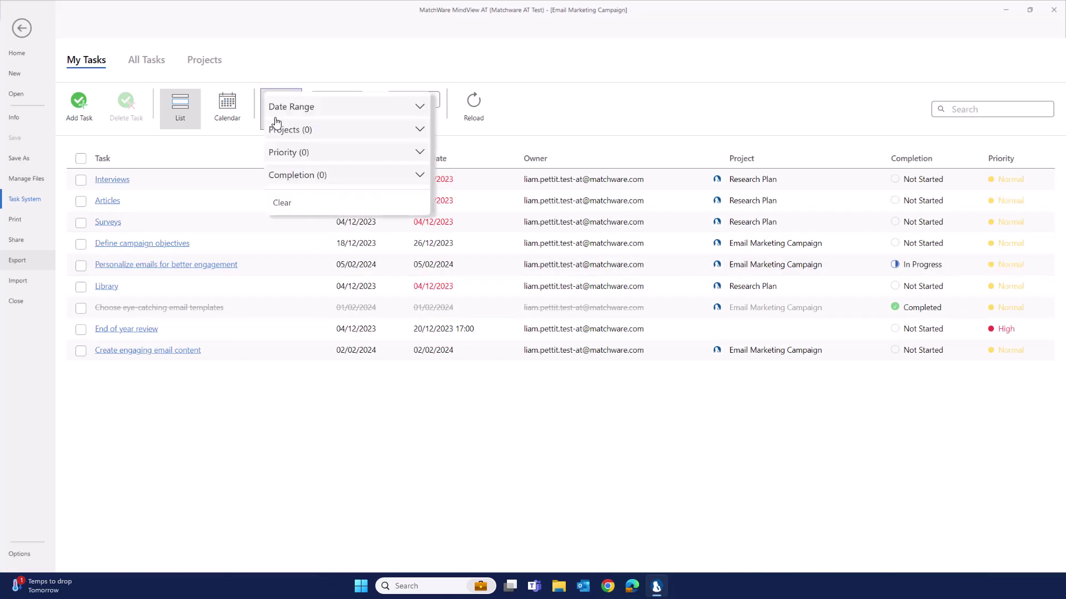
pyautogui.click(418, 155)
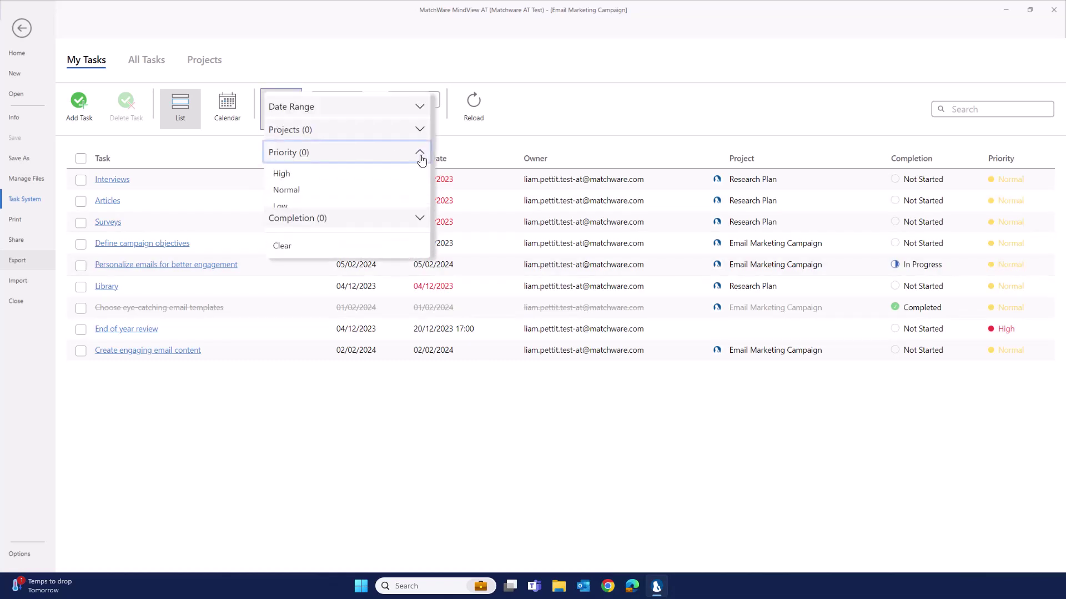
pyautogui.click(288, 178)
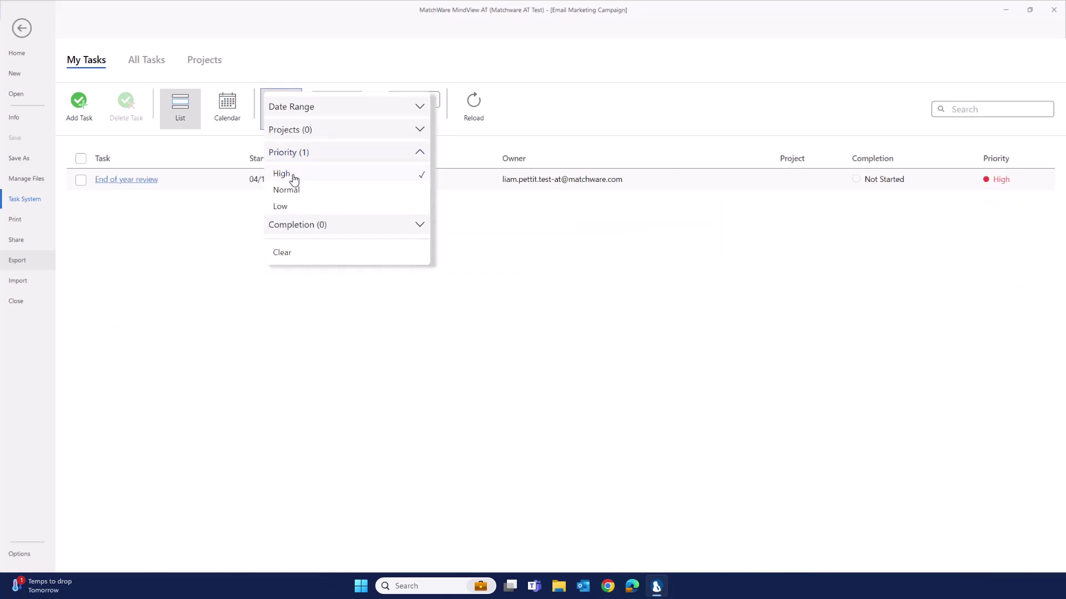
pyautogui.click(194, 218)
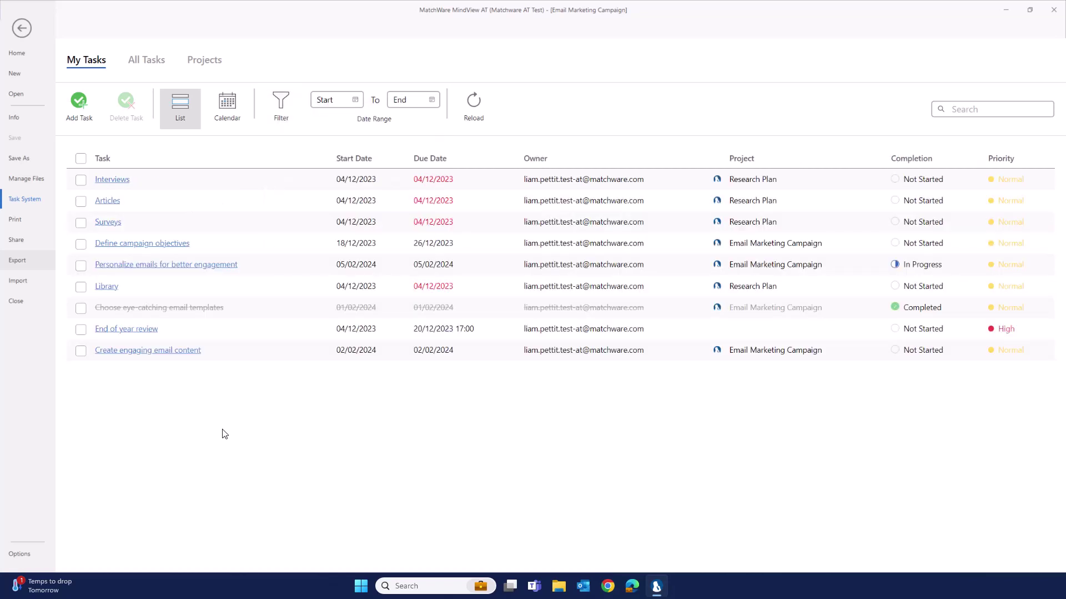
# Open the Email Marketing Campaign project's tasks from the Projects list
pyautogui.click(210, 69)
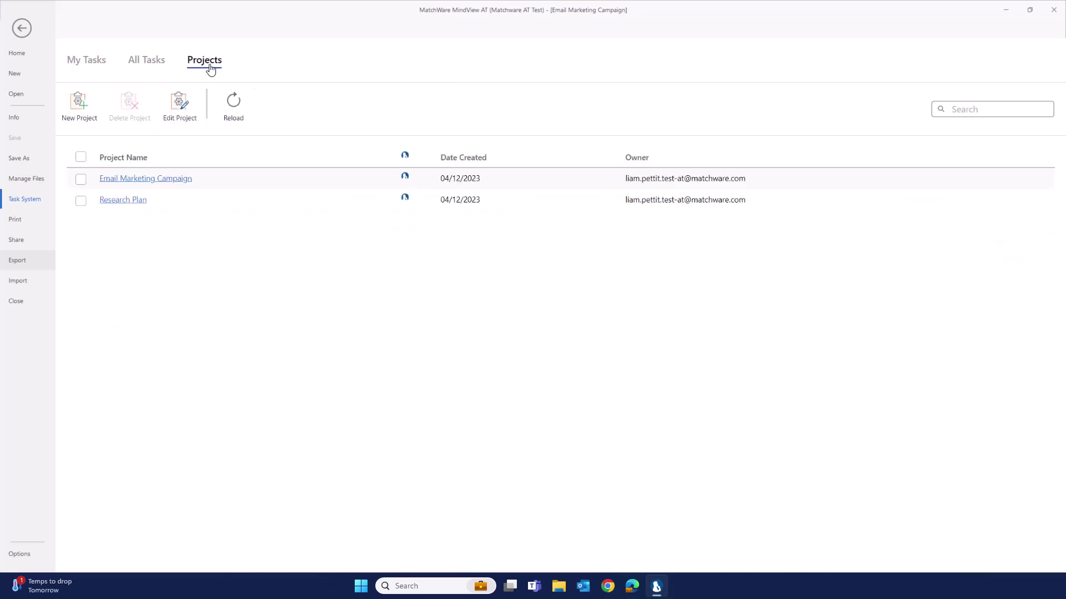
pyautogui.click(141, 181)
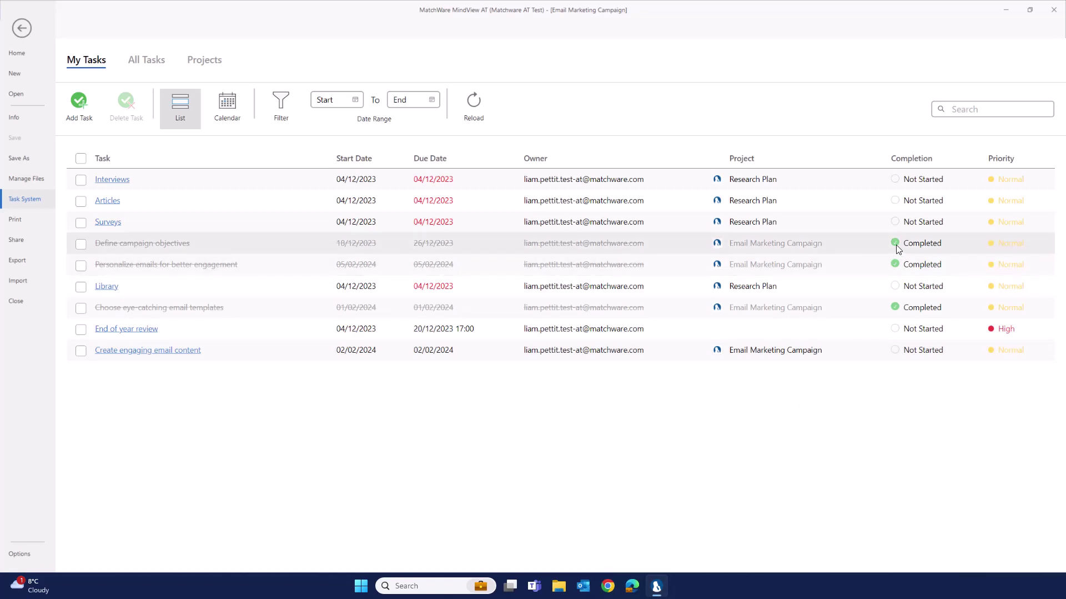
# Leave the task list and return to the Email Marketing Campaign Kanban board
pyautogui.doubleClick(280, 247)
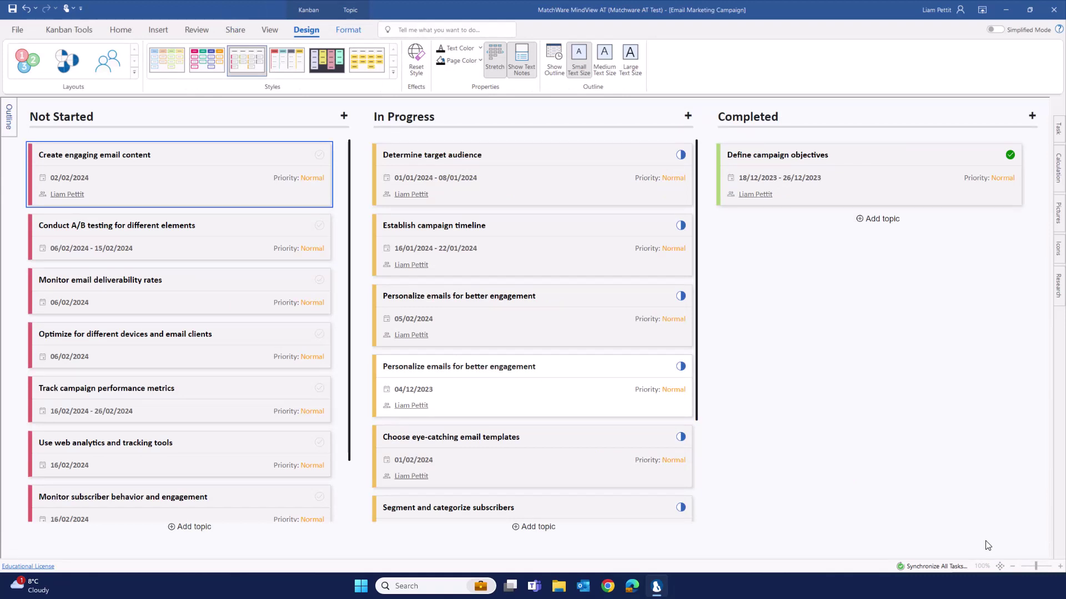
# Set Personalize emails for better engagement (due 04/12/2023) to 100% completion and save
pyautogui.click(31, 32)
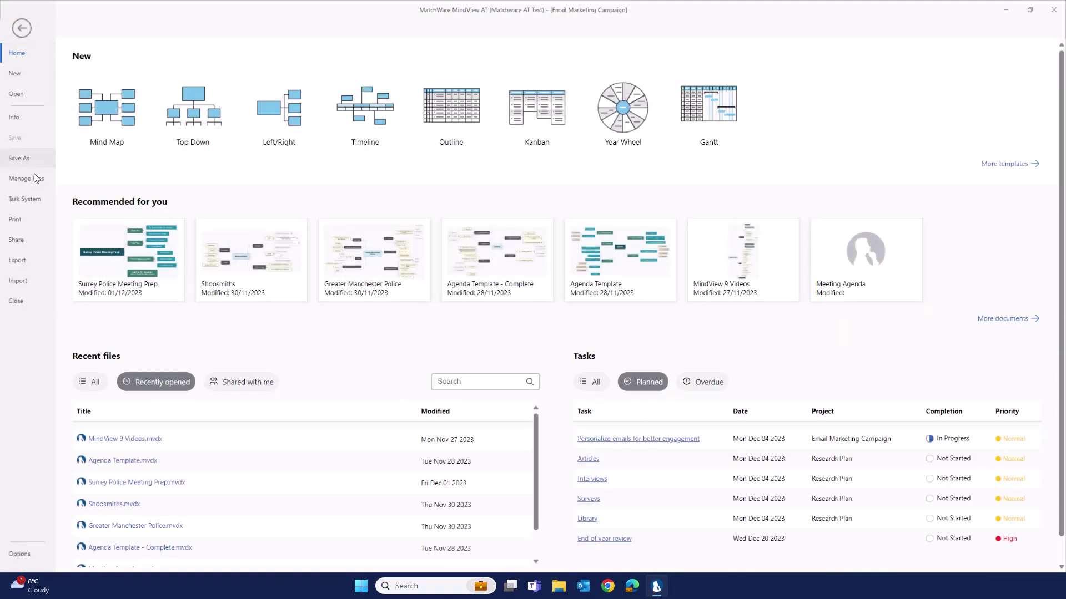
pyautogui.click(34, 204)
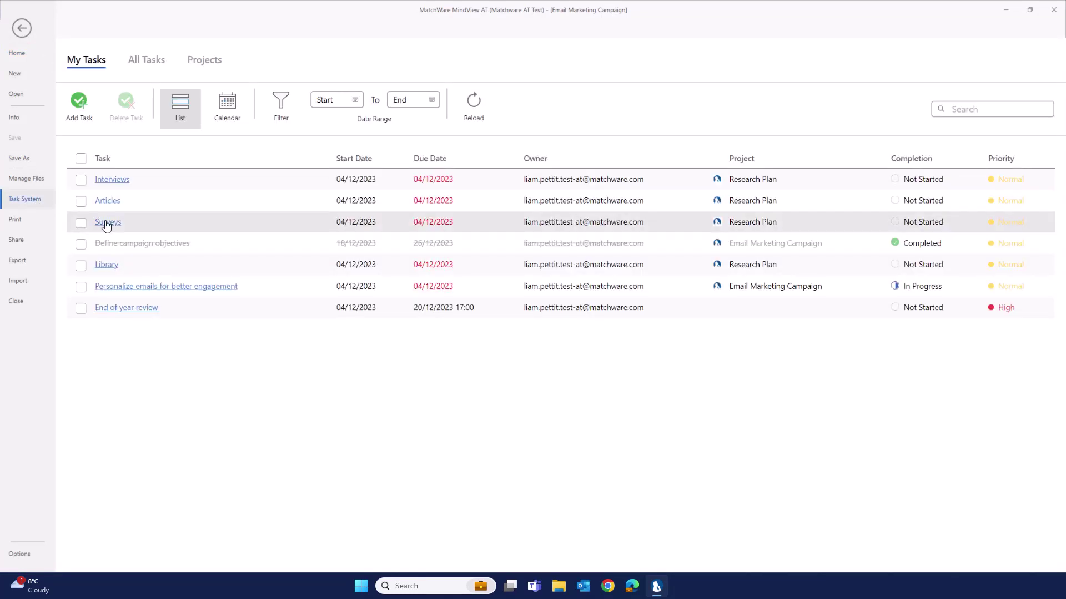
pyautogui.click(191, 289)
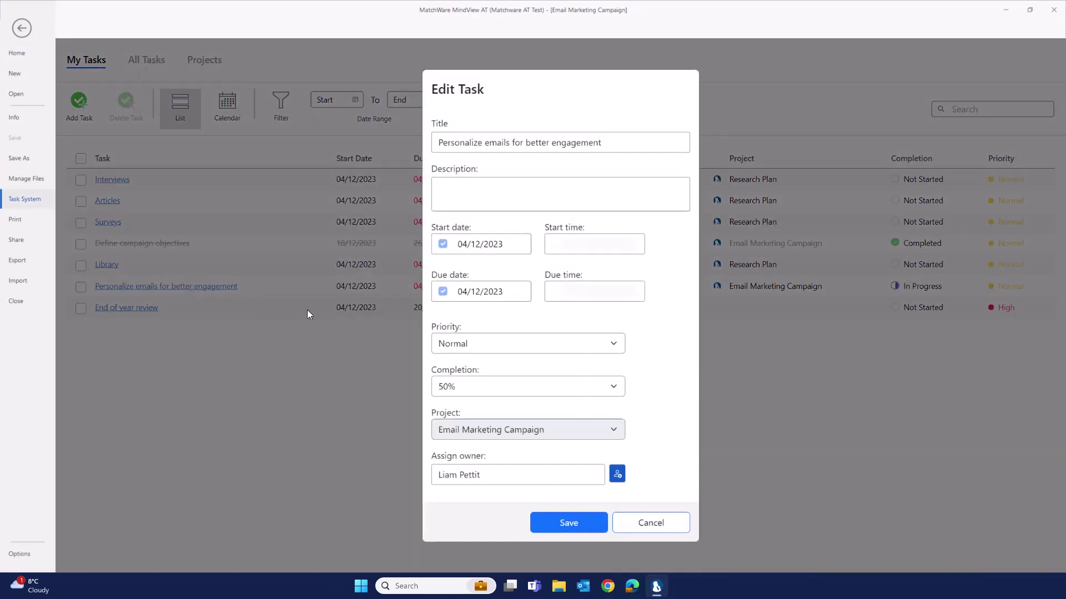
pyautogui.click(620, 388)
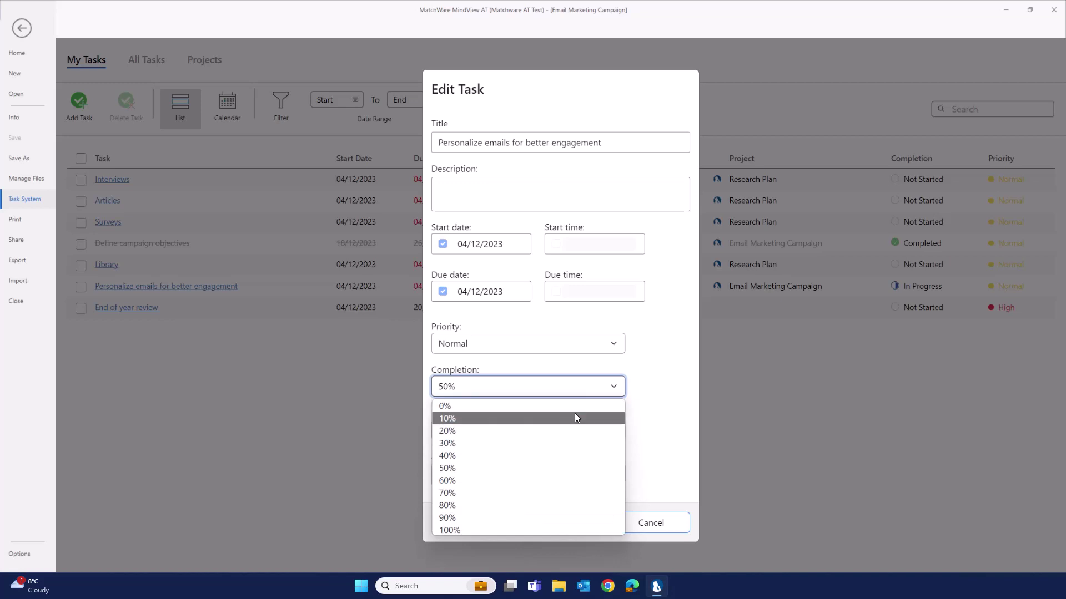
pyautogui.click(468, 530)
pyautogui.click(549, 526)
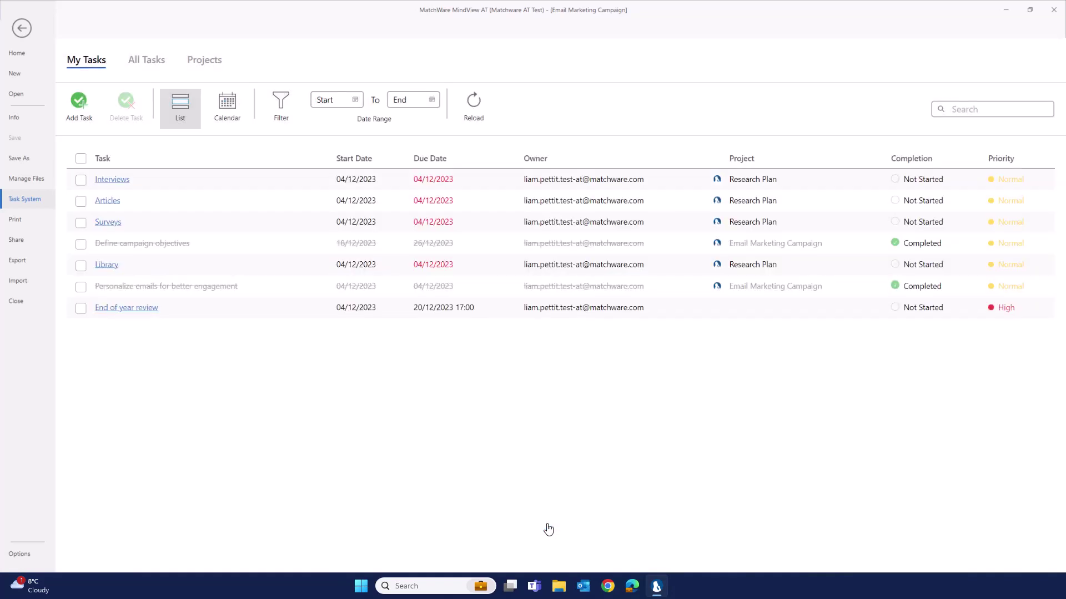
# Return to the Kanban board and synchronize all tasks with the Task System
pyautogui.click(17, 30)
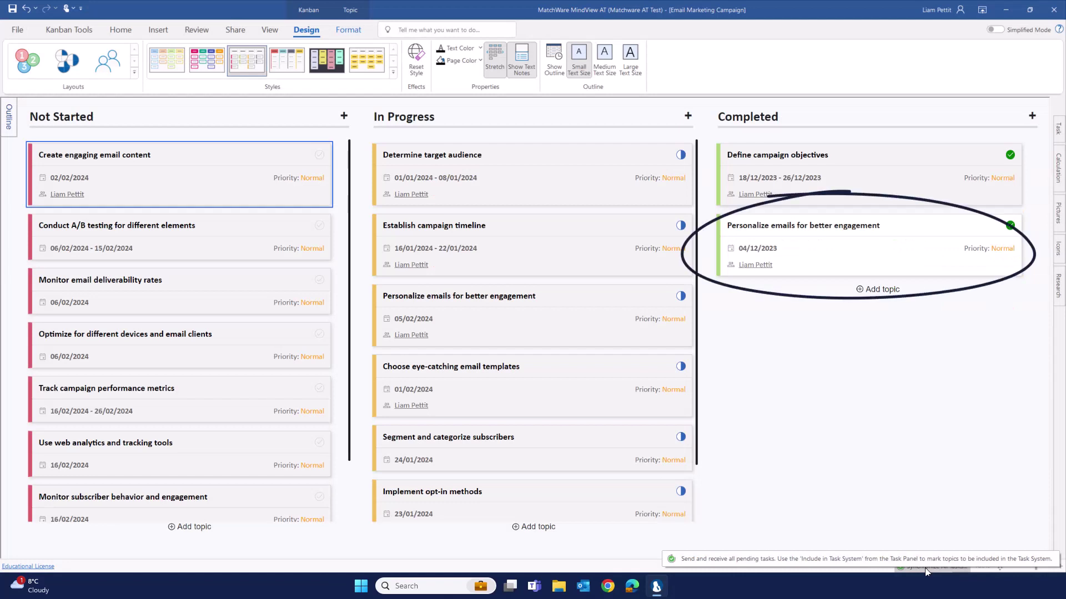
pyautogui.click(925, 569)
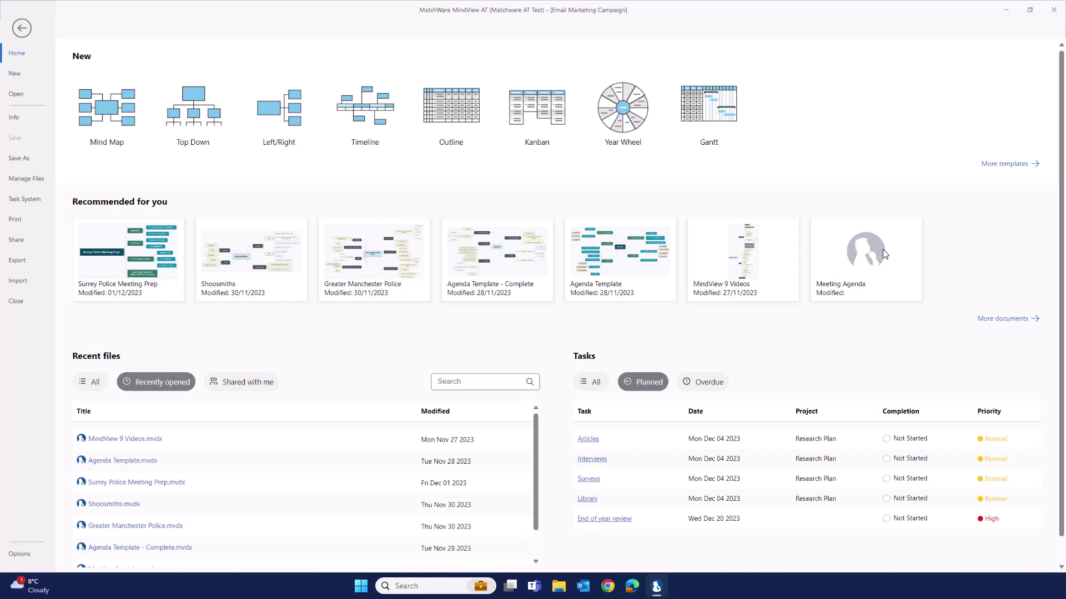
# Switch the Home Tasks panel filter from Planned to All
pyautogui.click(581, 392)
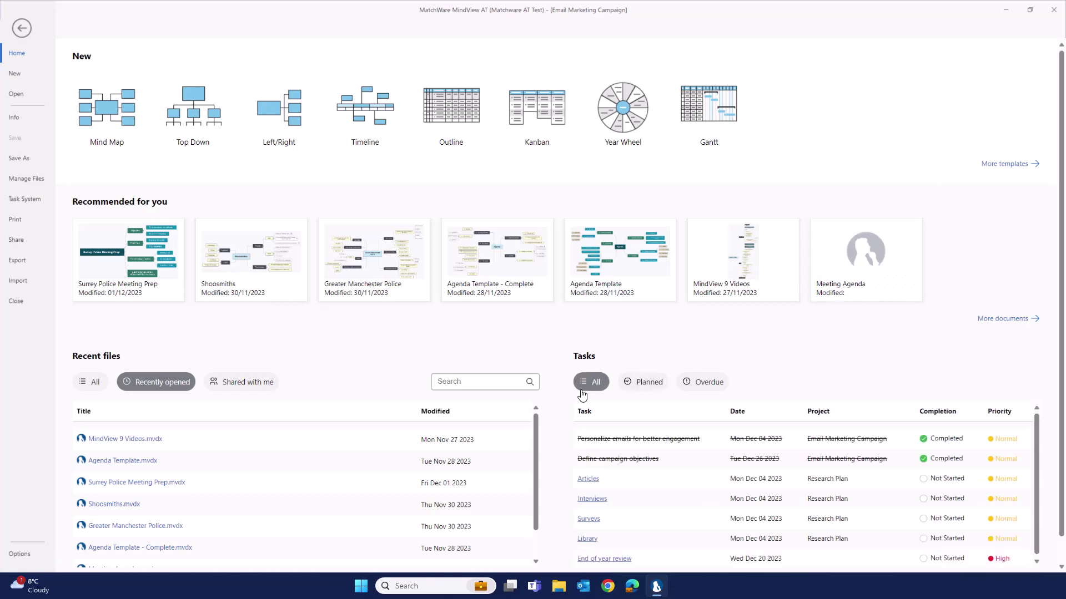